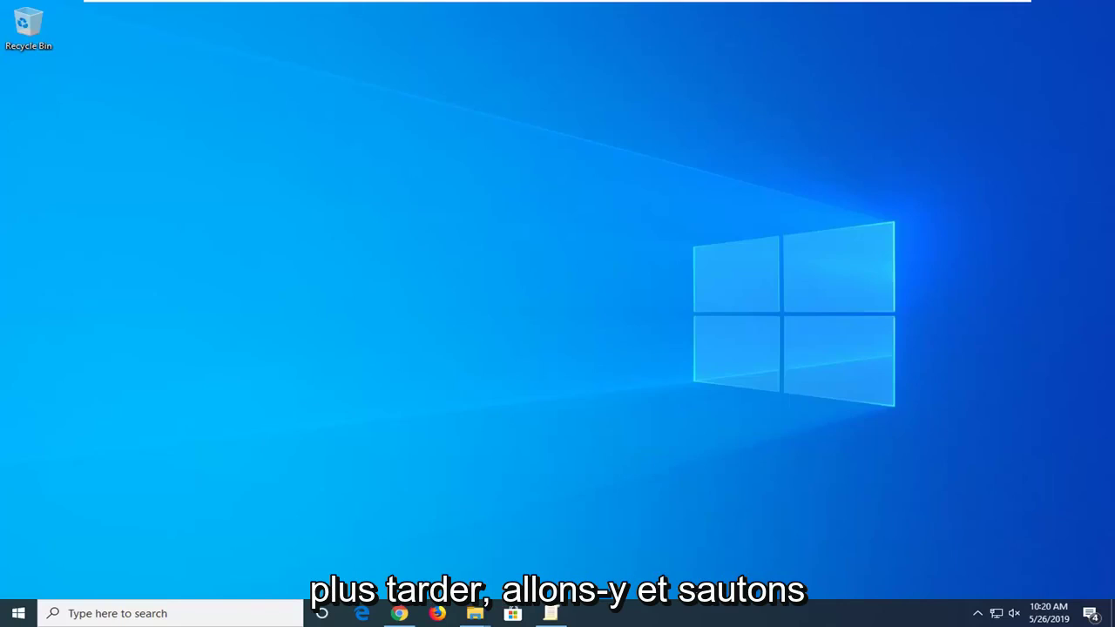
Step: Download comdlg32.ocx from the install_comdlg32.htm page in Chrome, keeping it despite the harmful-file warning
click(399, 614)
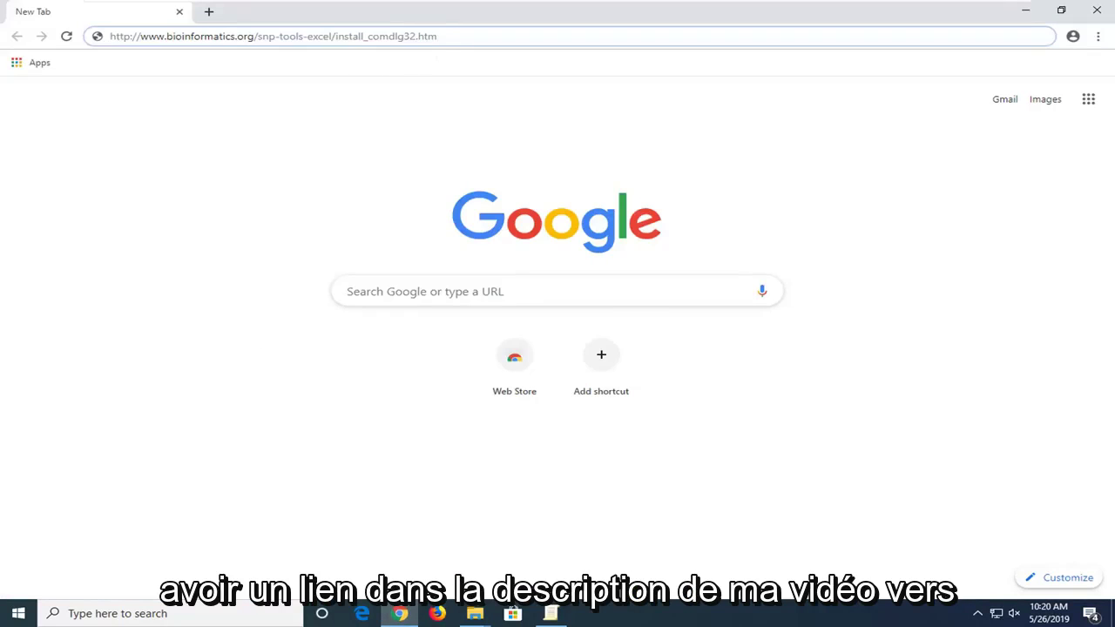
key(Return)
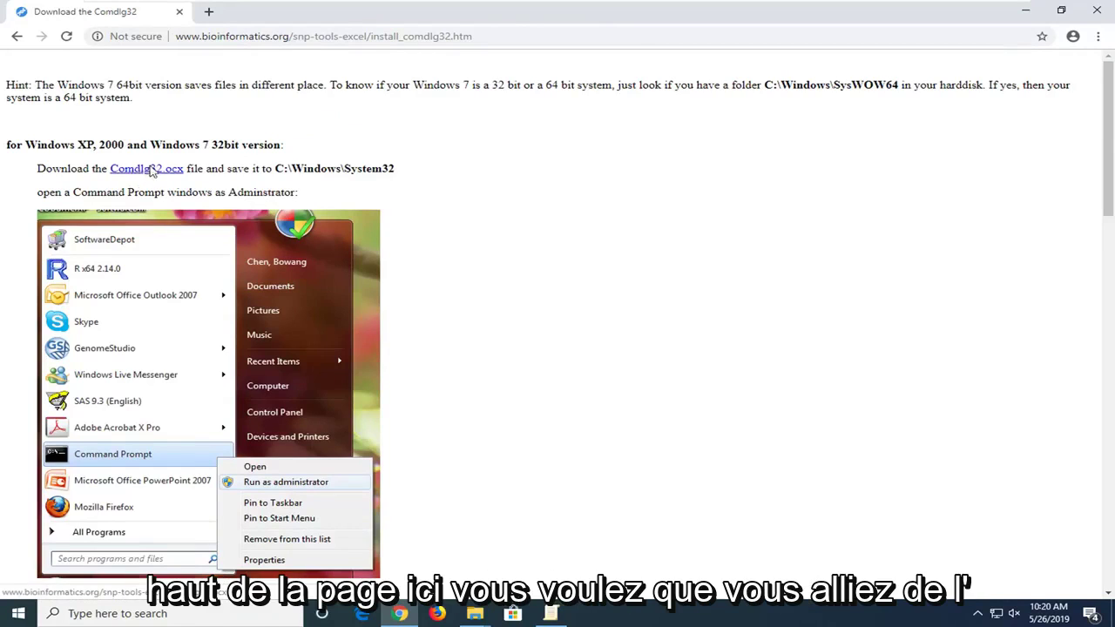
click(150, 172)
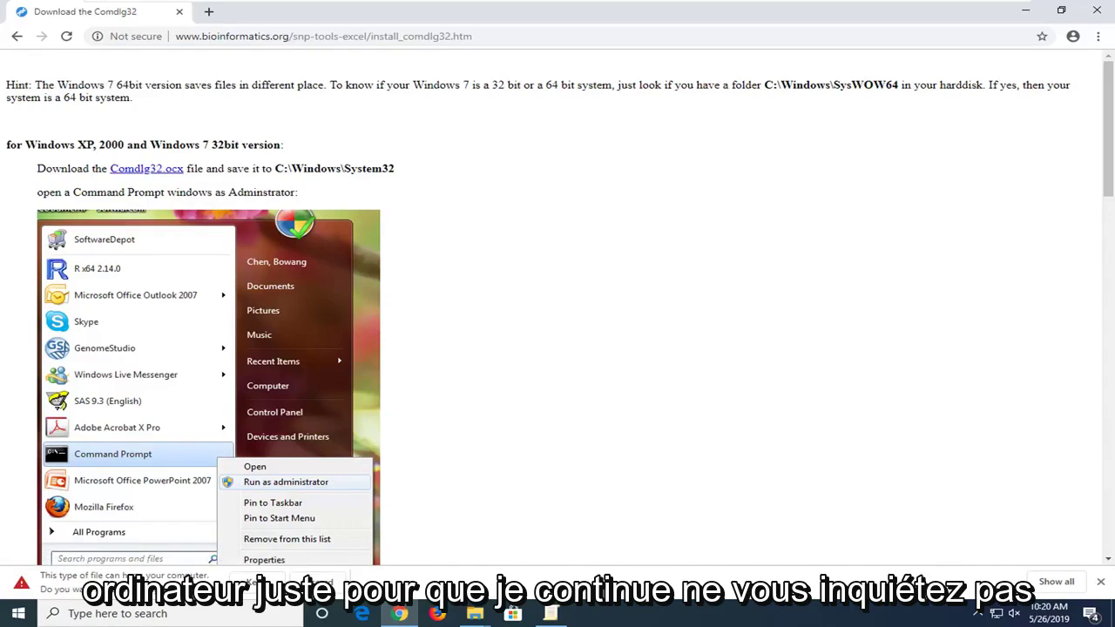
click(257, 582)
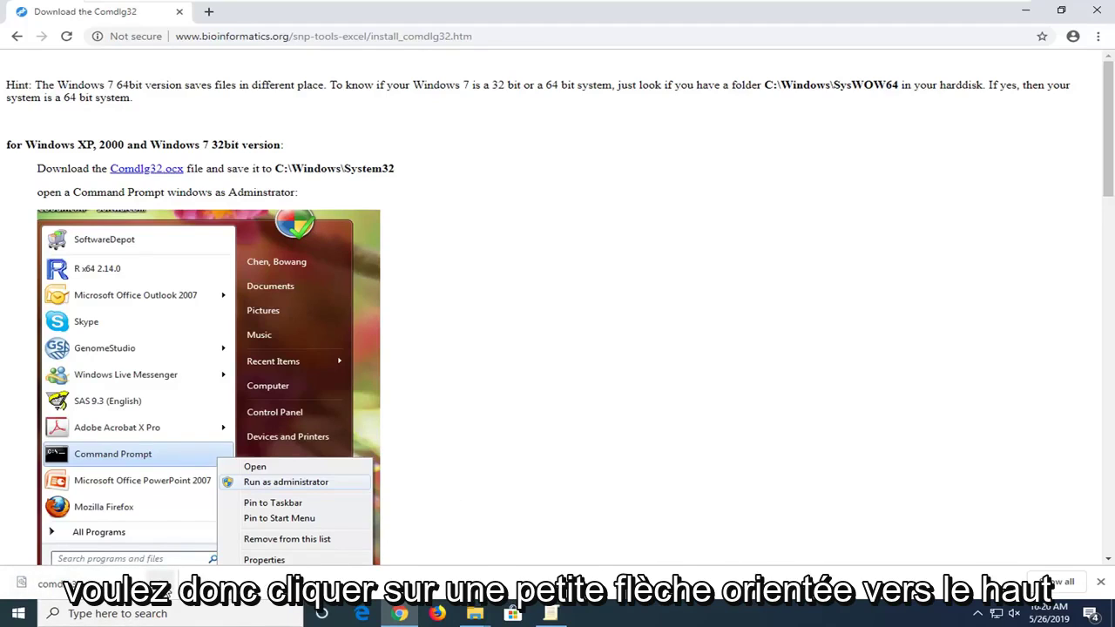
Step: Copy comdlg32.ocx from the Downloads folder onto the desktop, then close the Downloads window
click(159, 582)
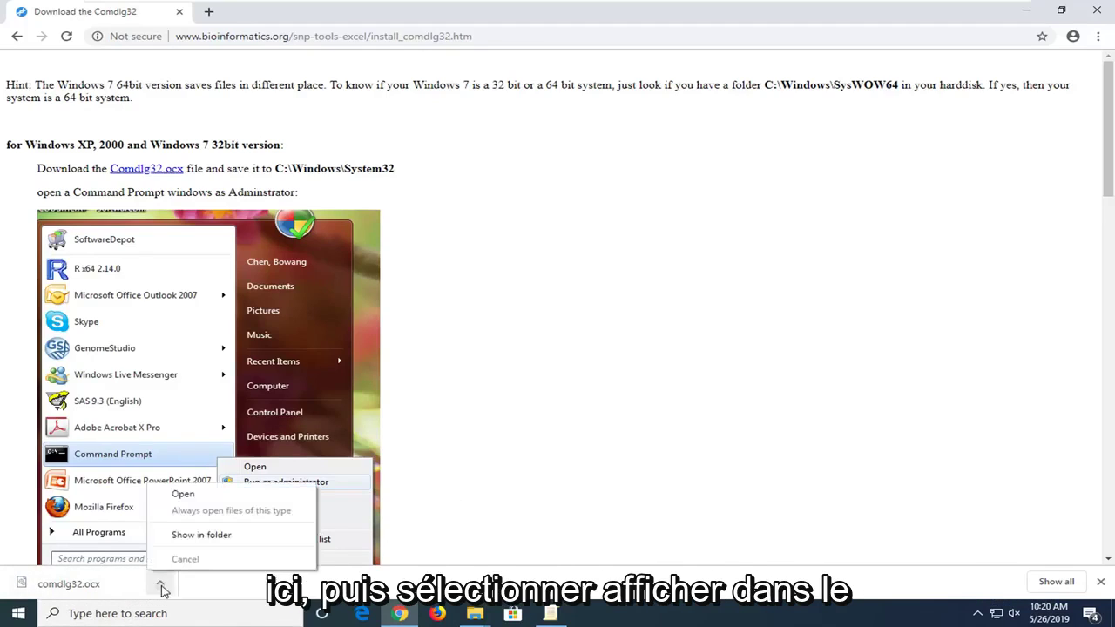
click(213, 541)
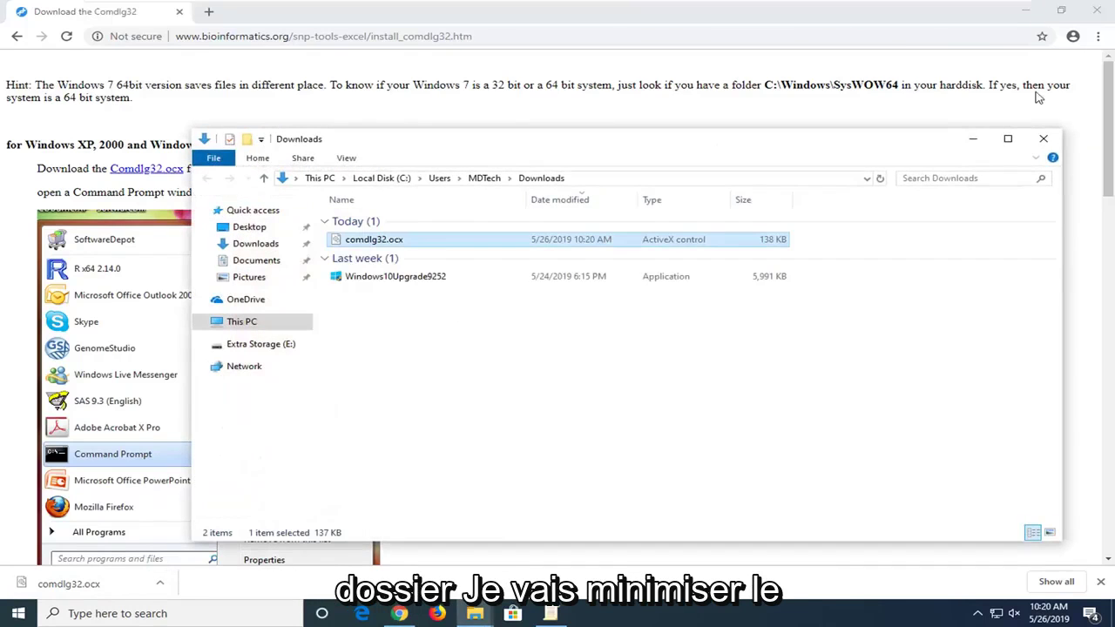
click(1028, 13)
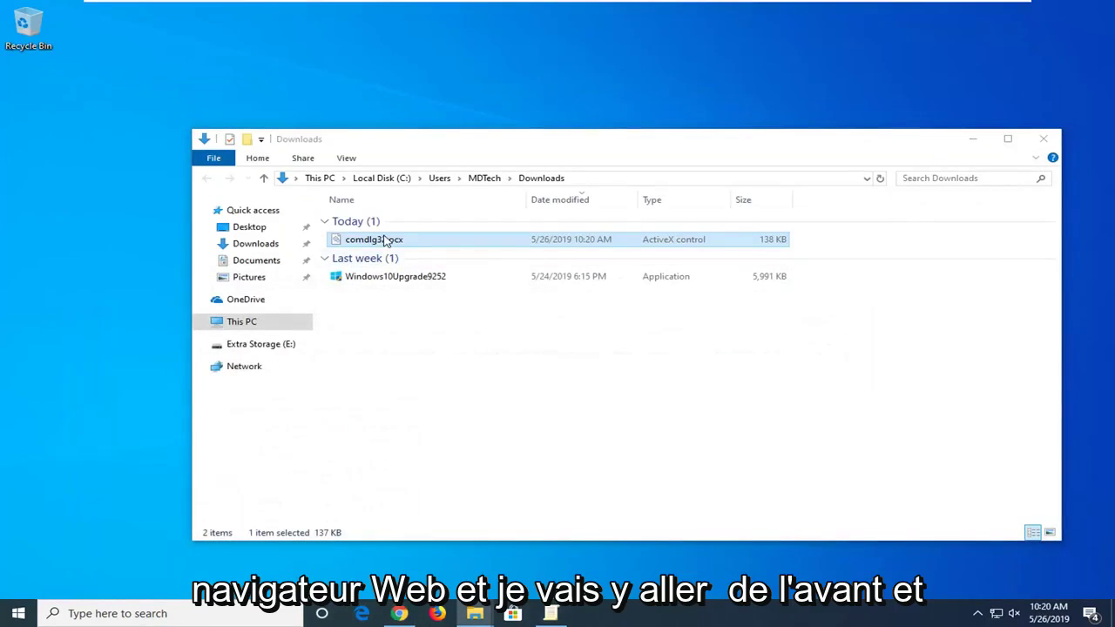
drag(381, 241, 379, 97)
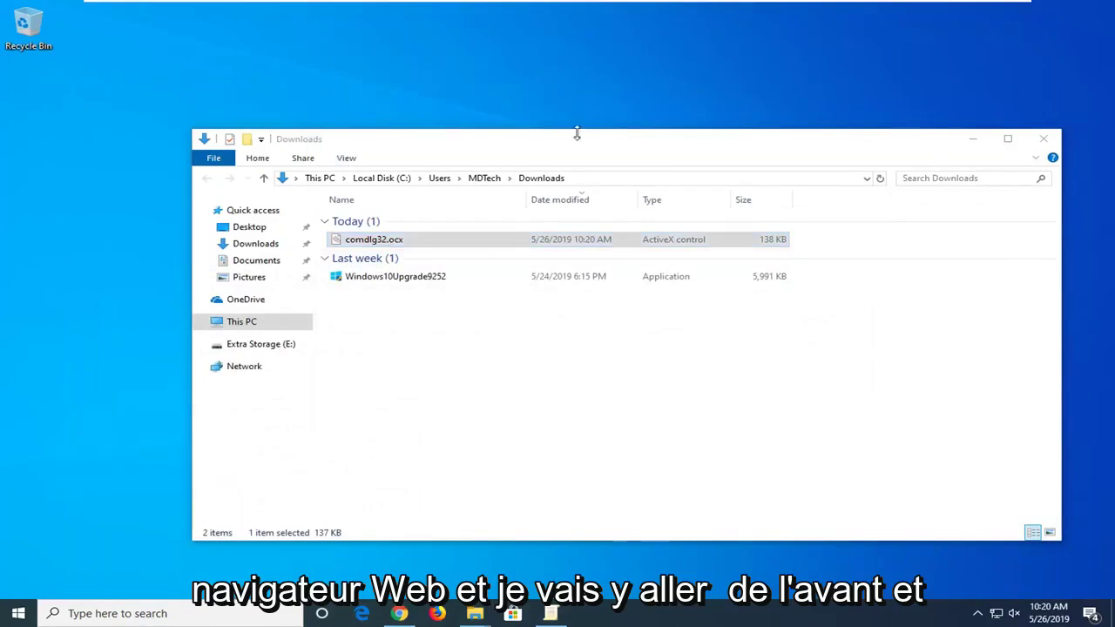
click(1044, 138)
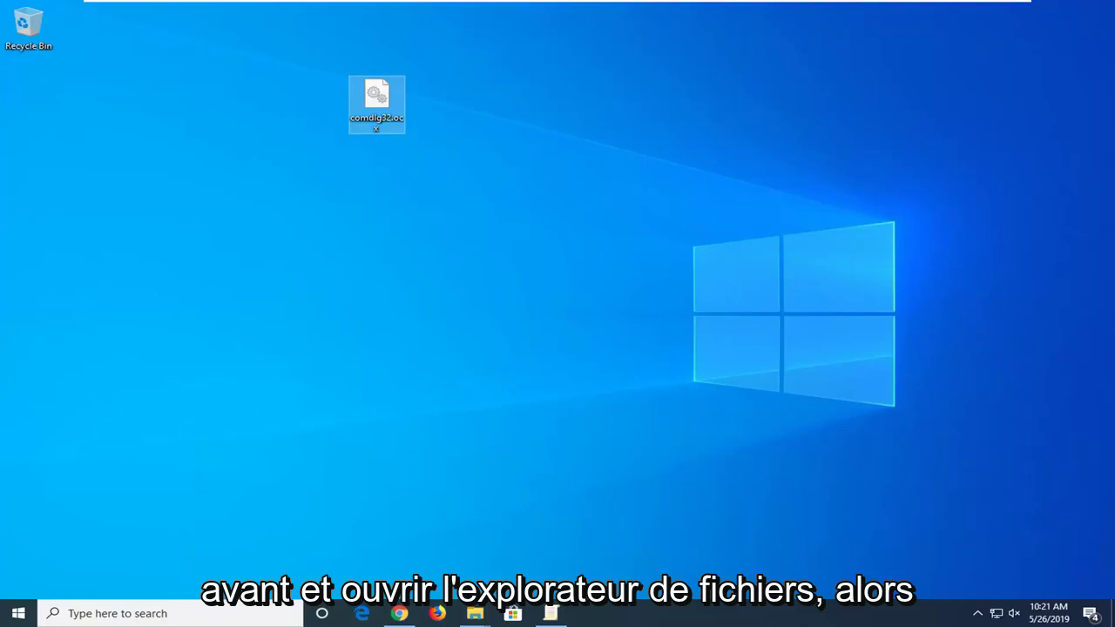
Step: Launch File Explorer through a Windows search for 'file explorer'
click(16, 615)
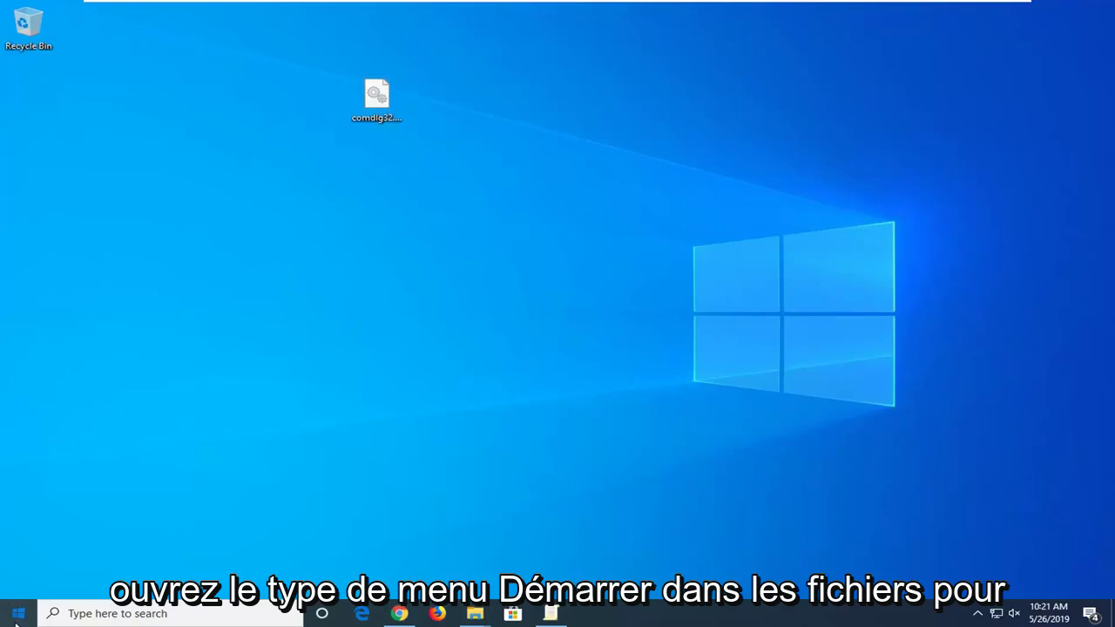
text(file ex)
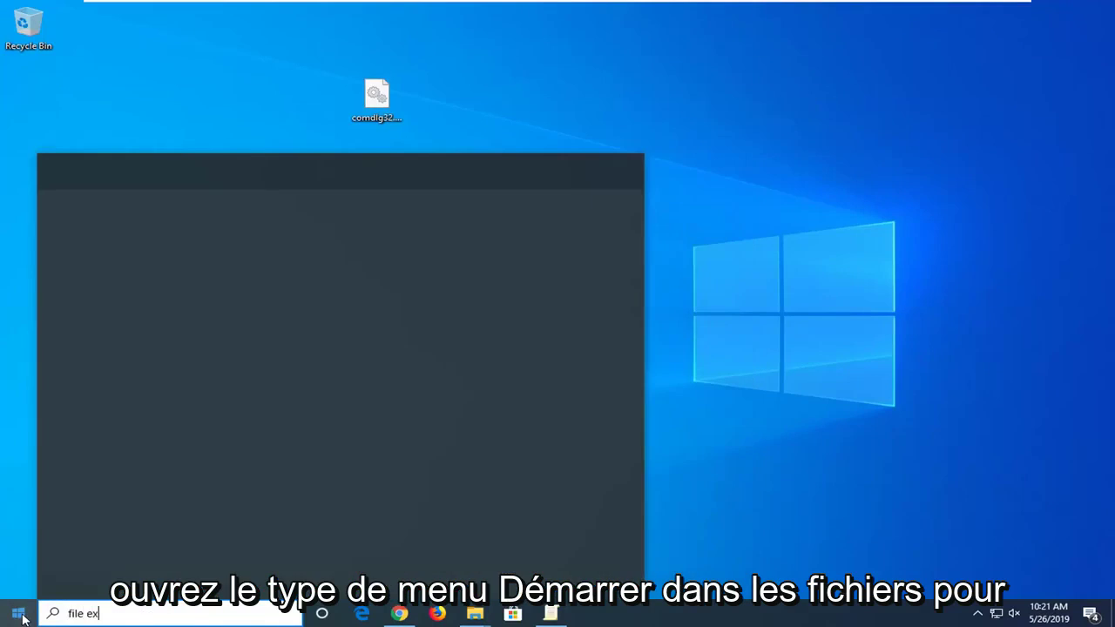
text(plorer)
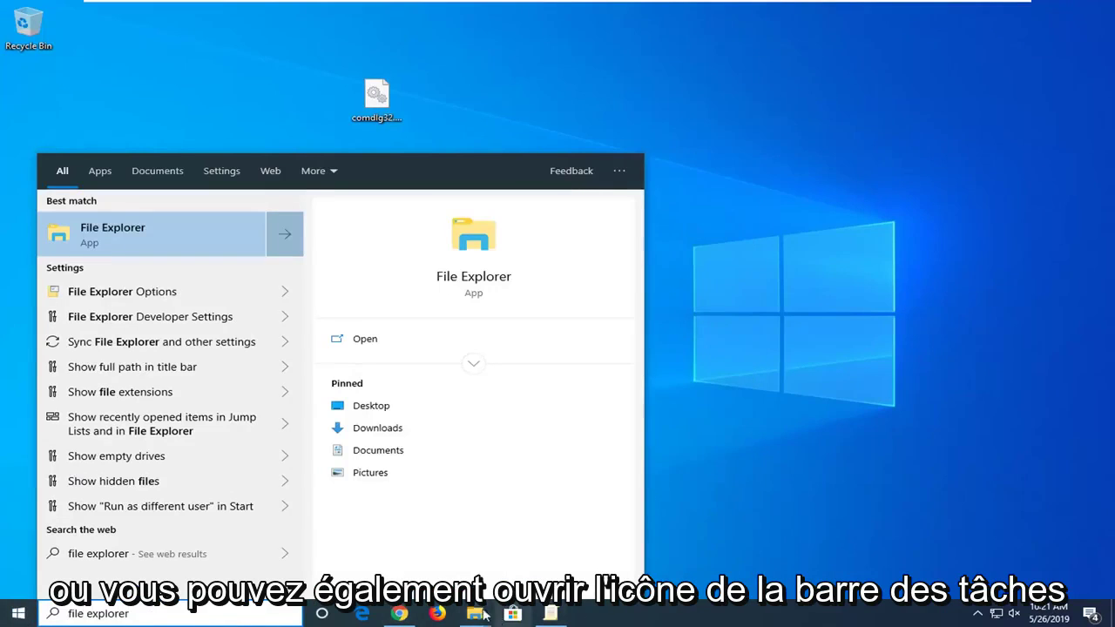
click(104, 235)
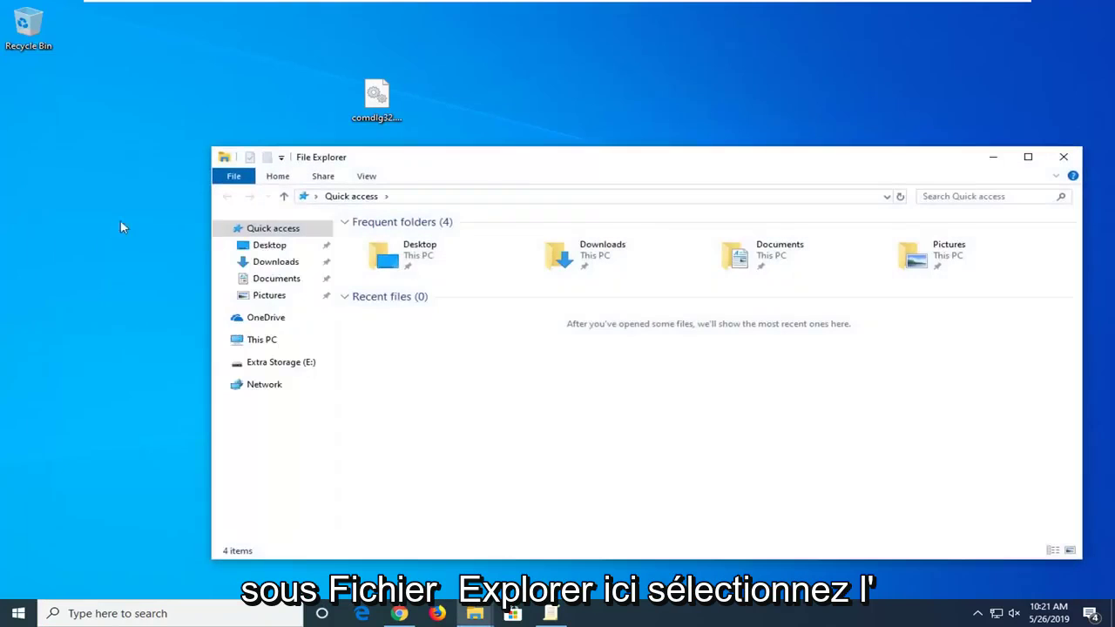
drag(511, 165, 455, 131)
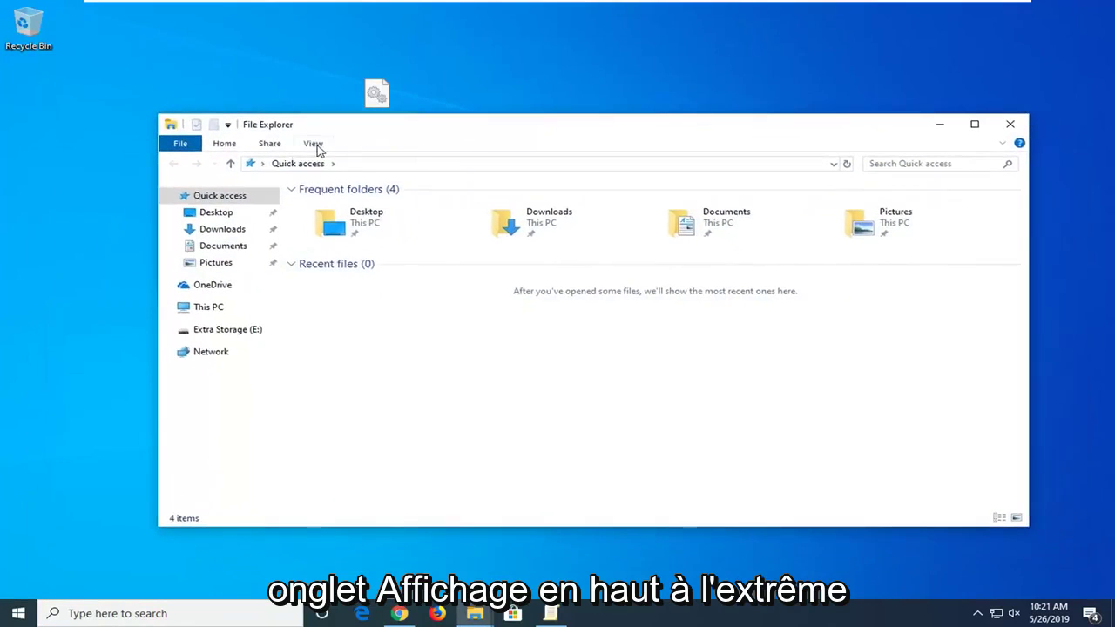
Step: In Folder Options, enable 'Show hidden files, folders, and drives' and apply it
click(314, 144)
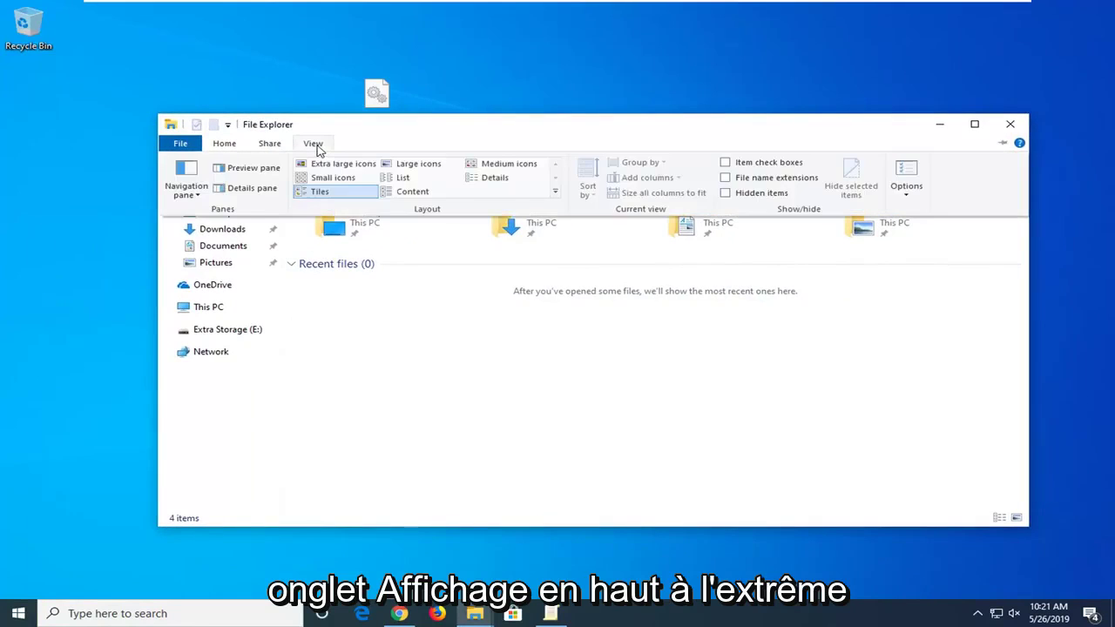
click(913, 186)
drag(324, 198, 583, 160)
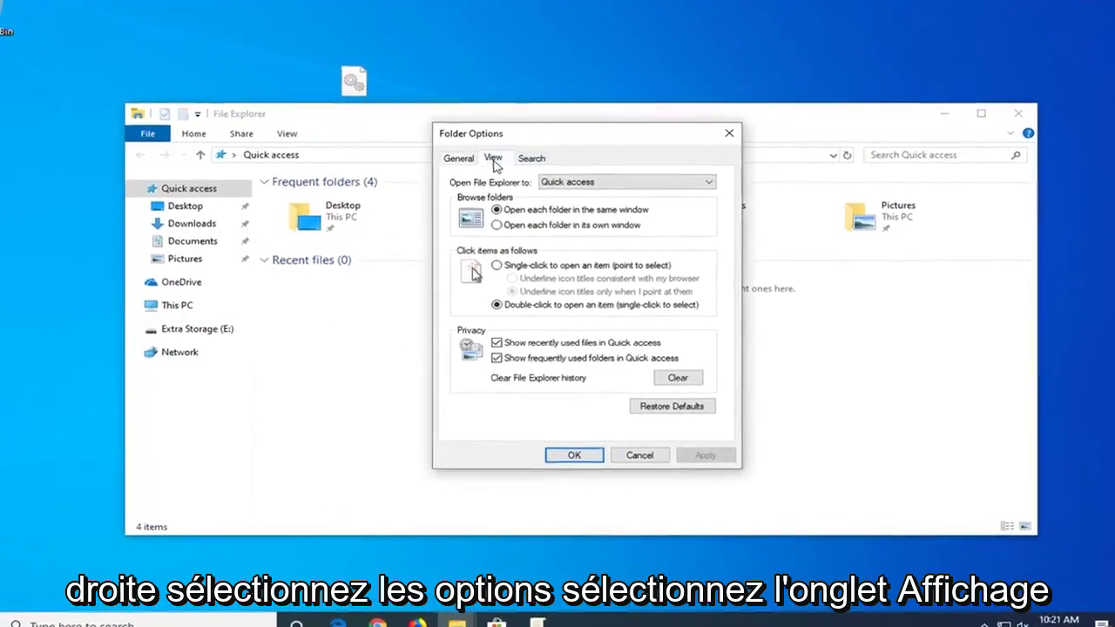
click(493, 160)
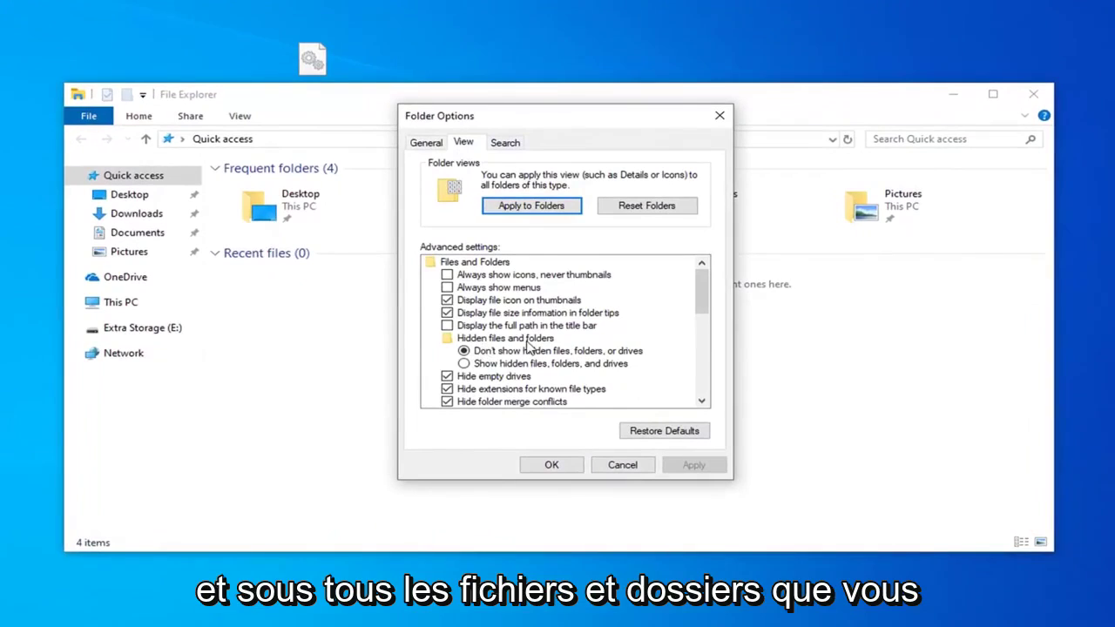
click(463, 363)
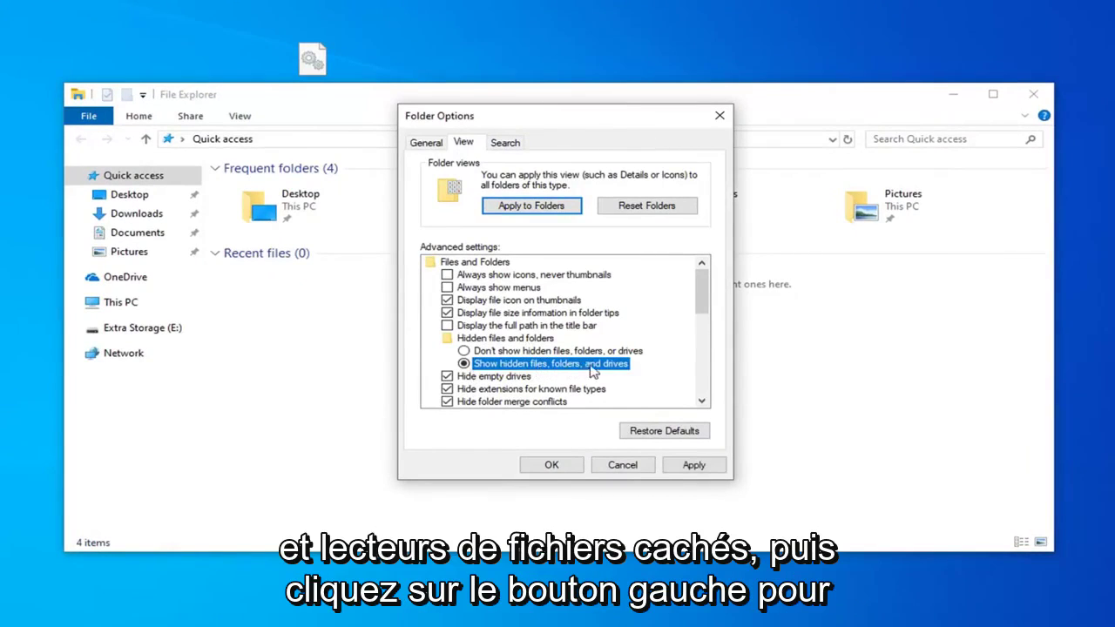
click(678, 472)
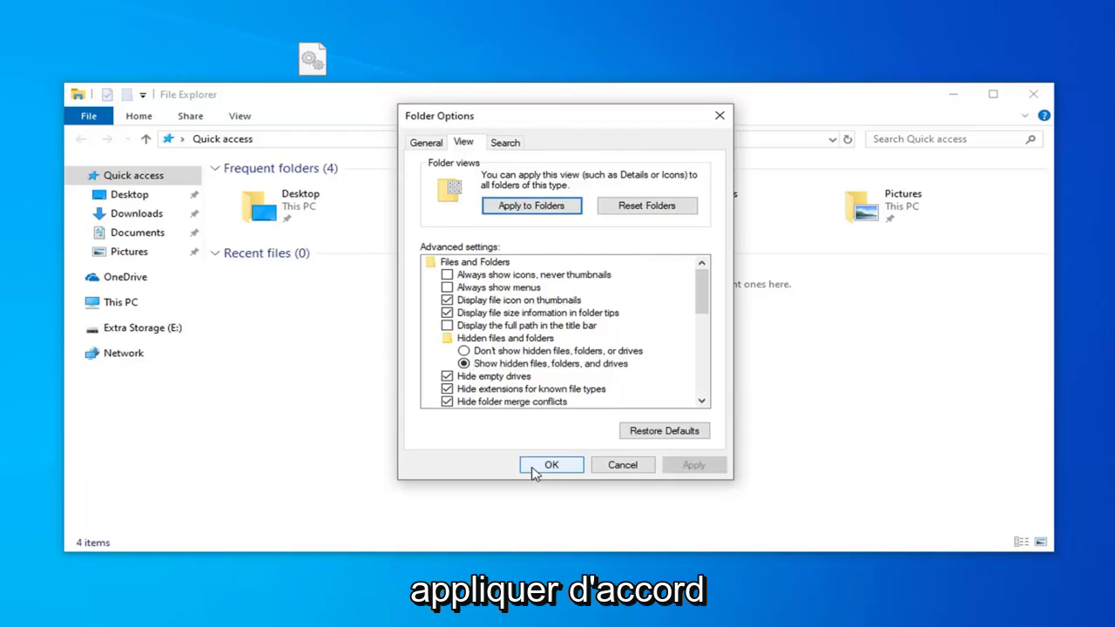
click(537, 468)
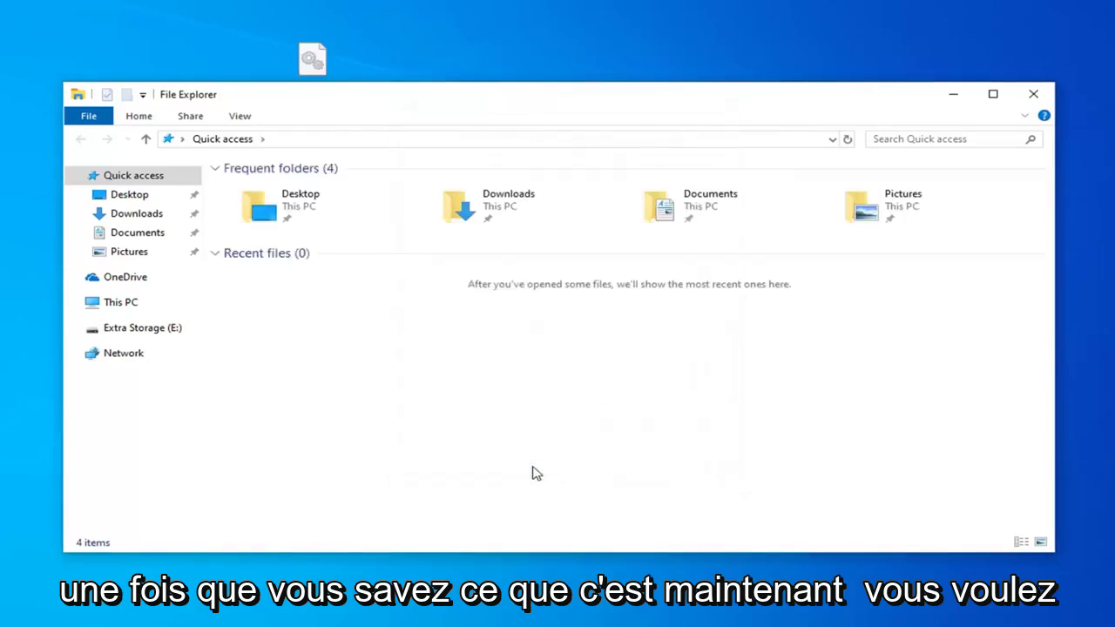
Step: Navigate from This PC through Local Disk (C:) into the Windows folder
click(130, 312)
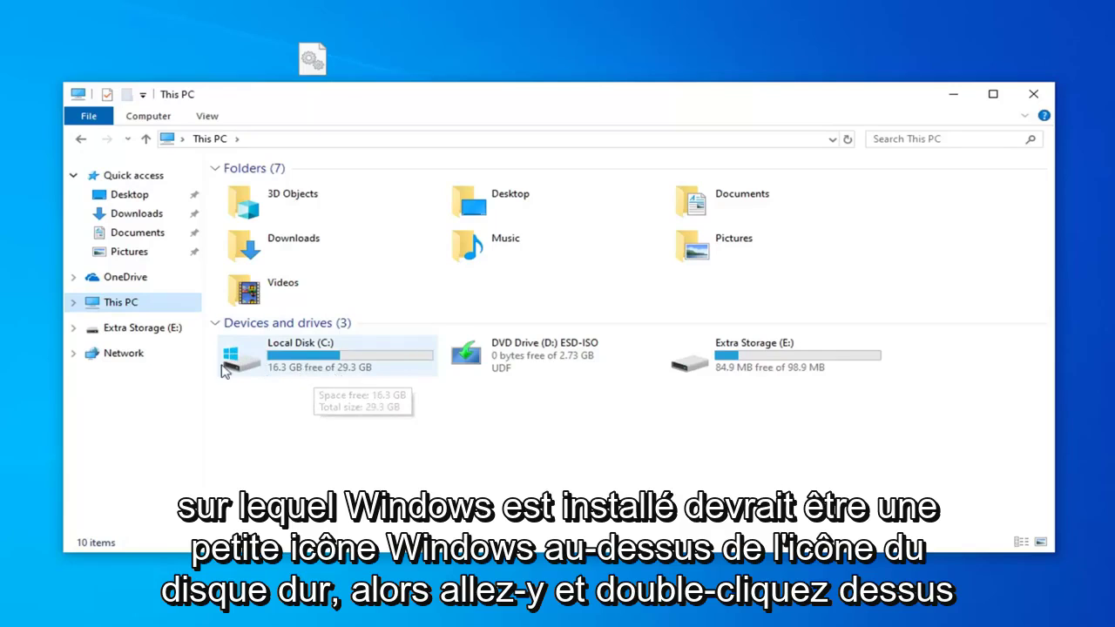
double_click(355, 367)
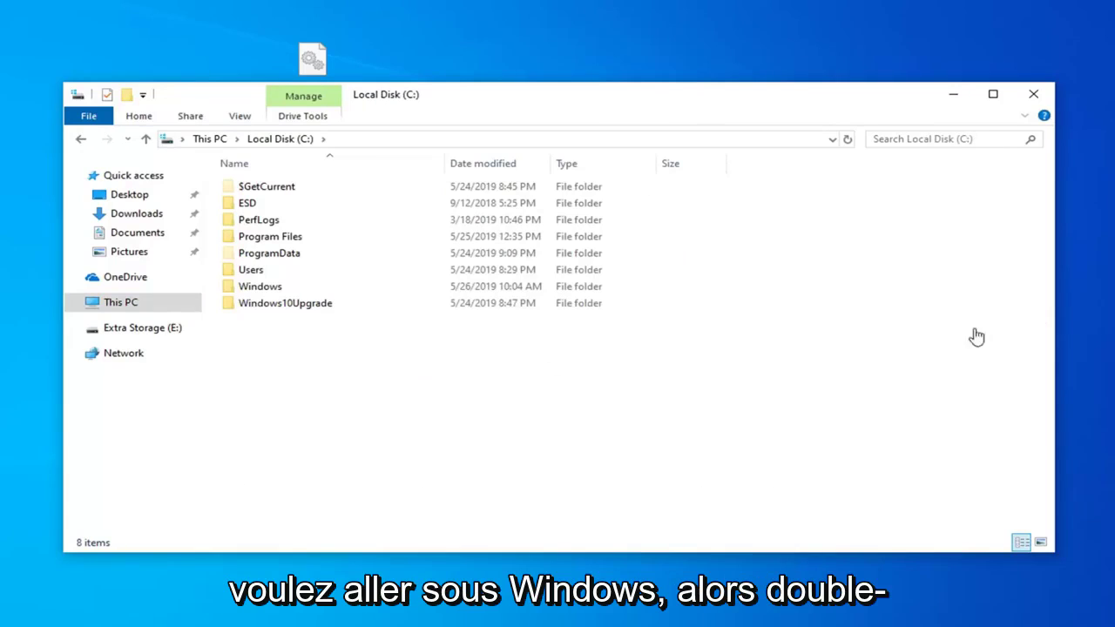
double_click(261, 286)
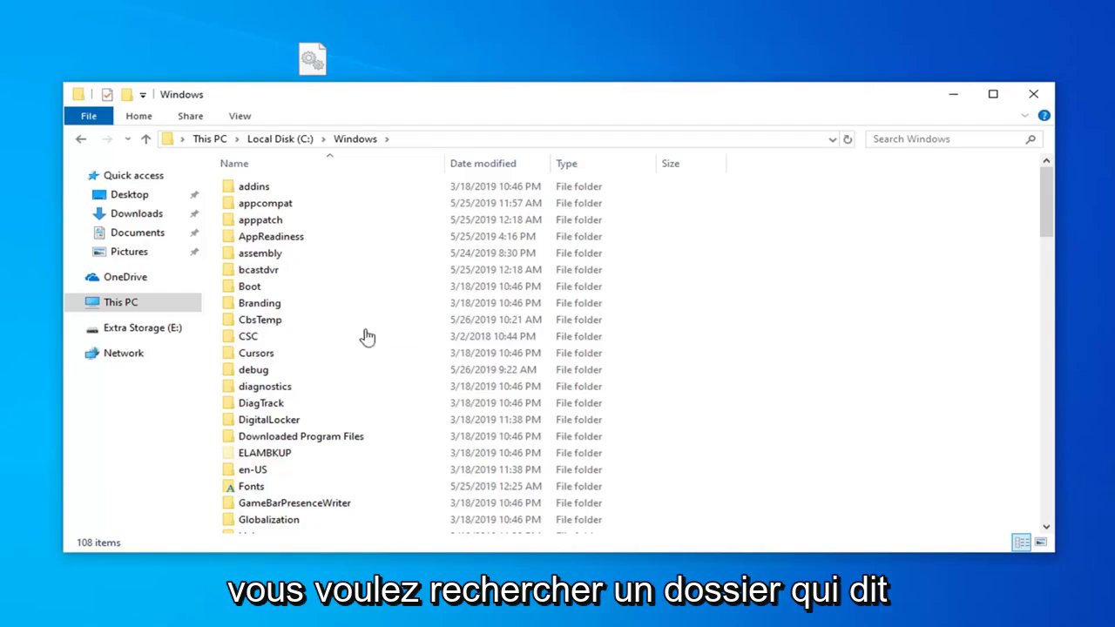
Step: Scroll down the Windows folder and open System32, showing 4,625 items
scroll(357, 349, down, 10)
scroll(338, 368, down, 5)
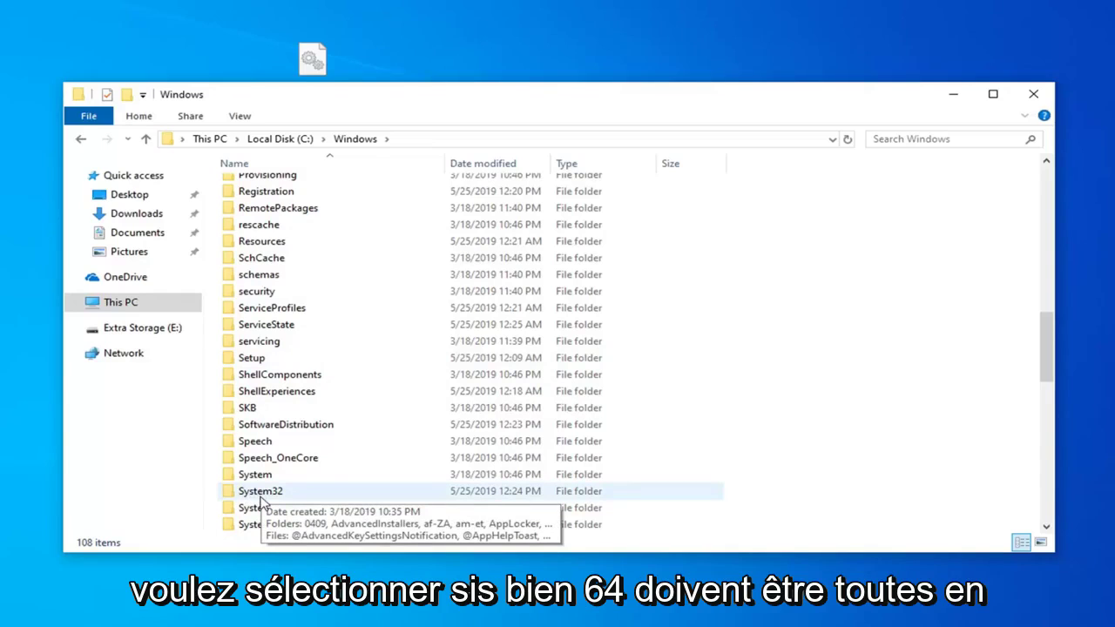
scroll(288, 431, down, 1)
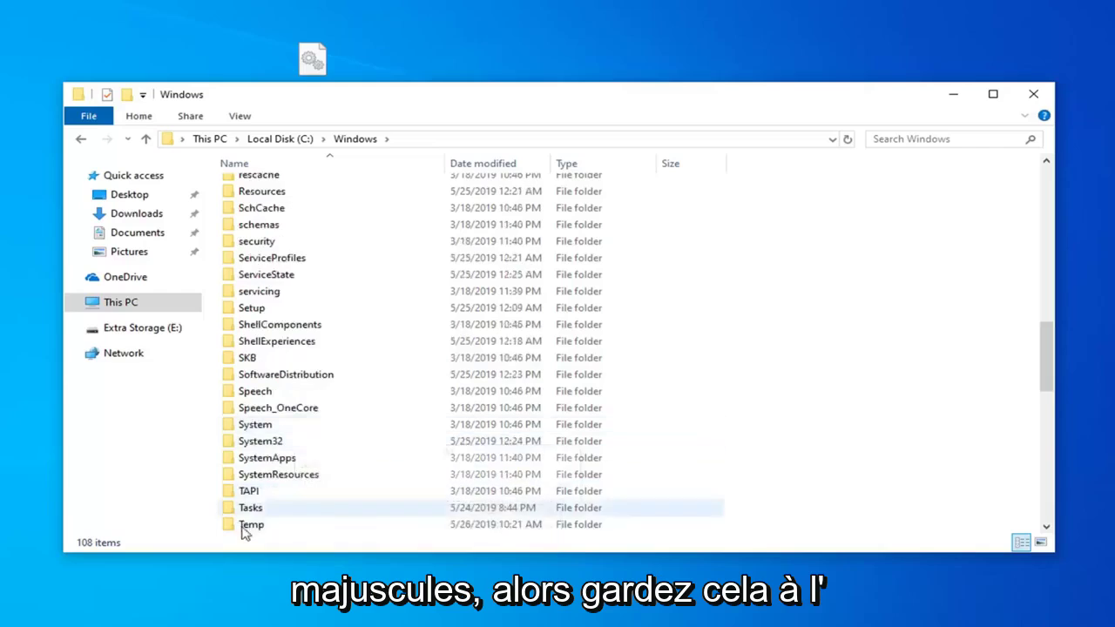
double_click(288, 448)
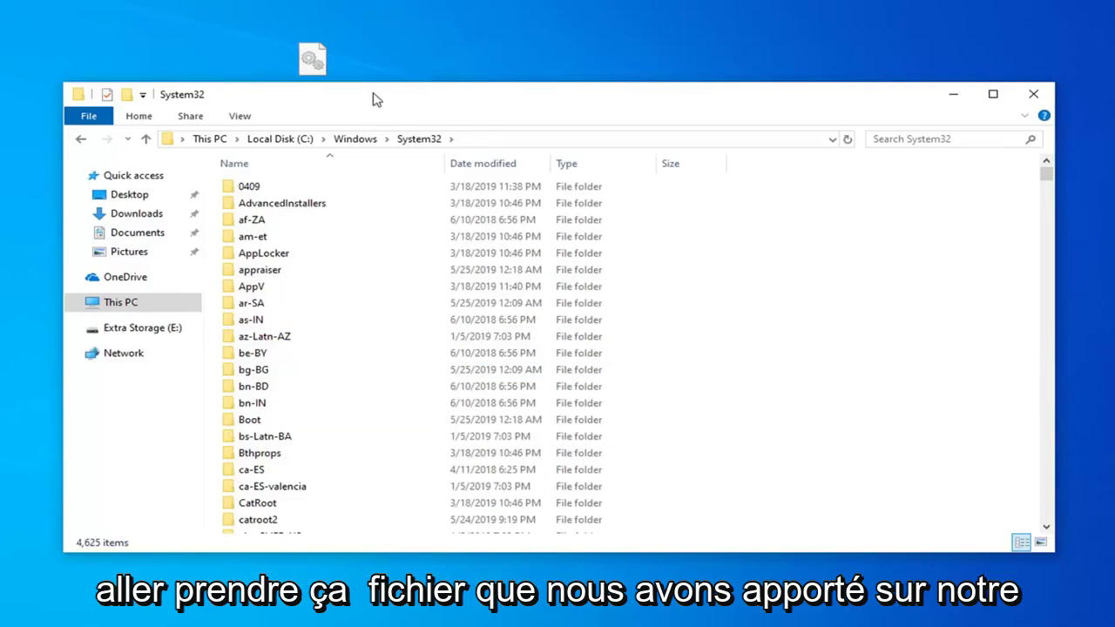
Step: Move comdlg32.ocx from the desktop into System32, granting administrator permission
drag(372, 100, 364, 129)
drag(331, 93, 782, 291)
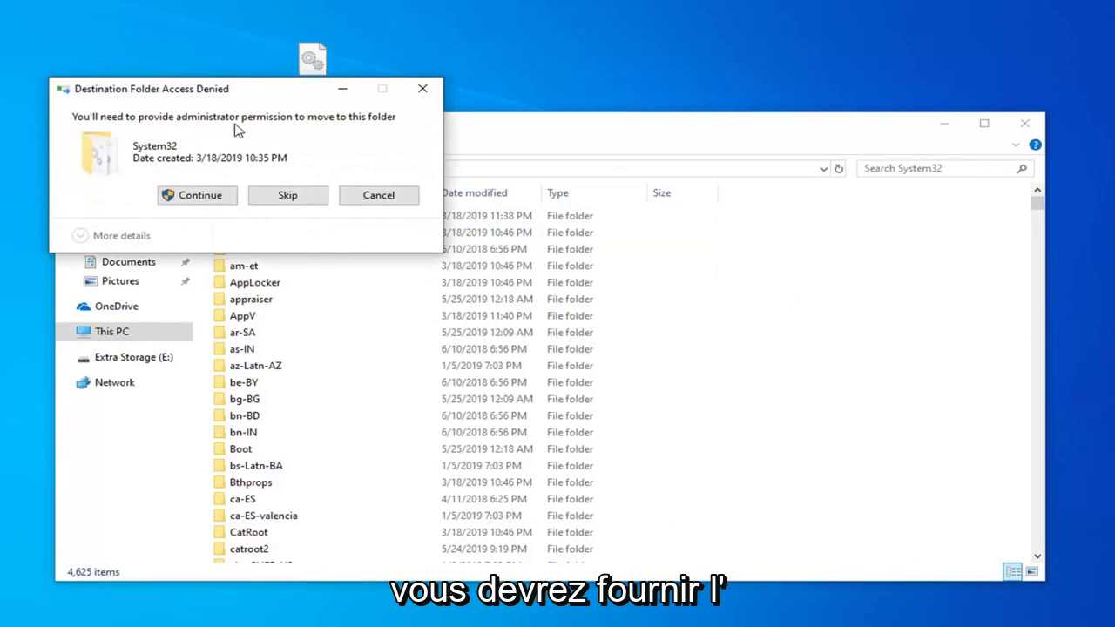
click(185, 201)
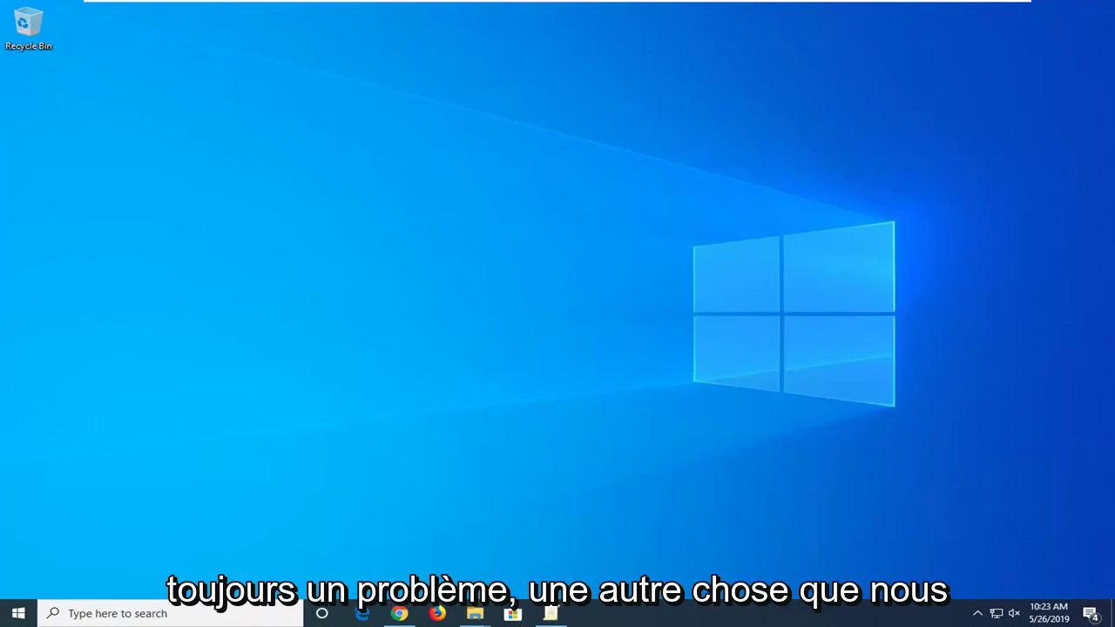
Step: Find Command Prompt by searching 'cmd' and run it as administrator, approving UAC
click(12, 613)
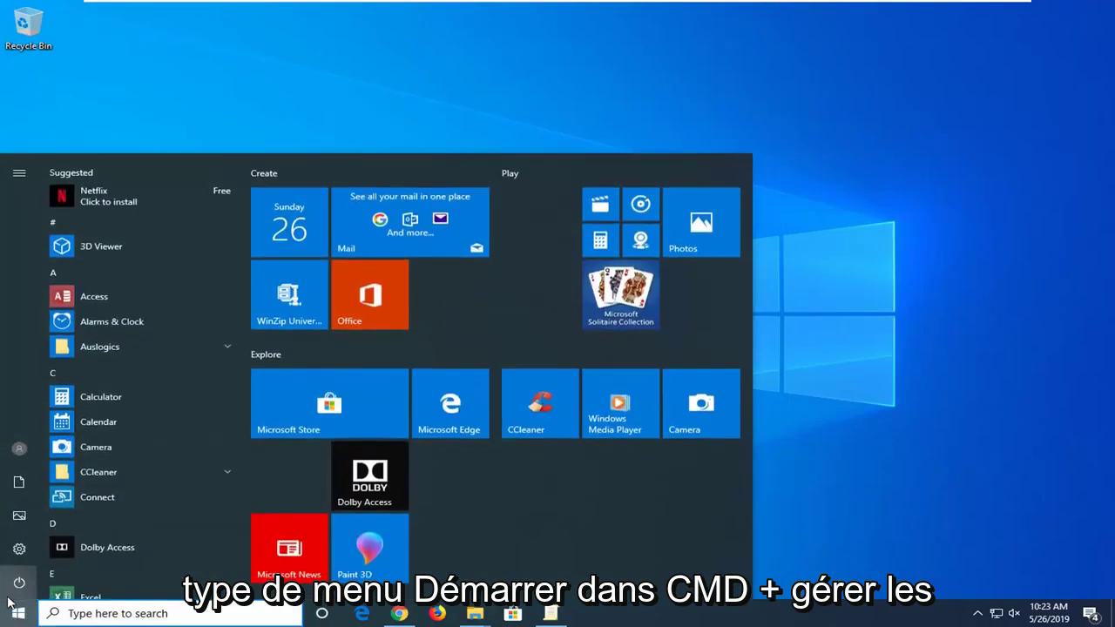
text(cmd)
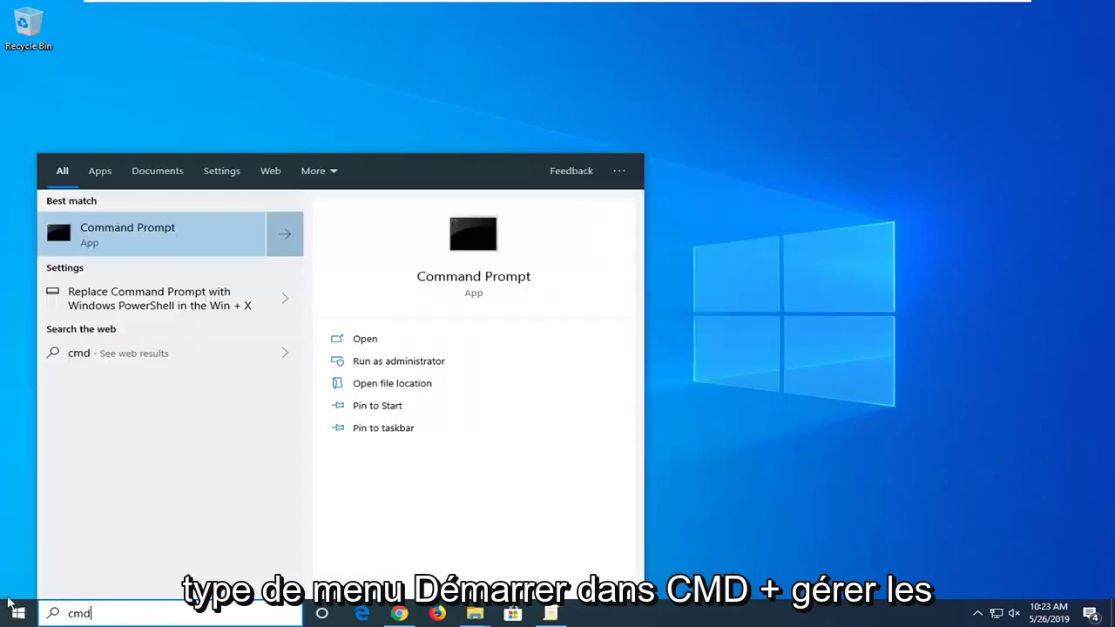
right_click(122, 230)
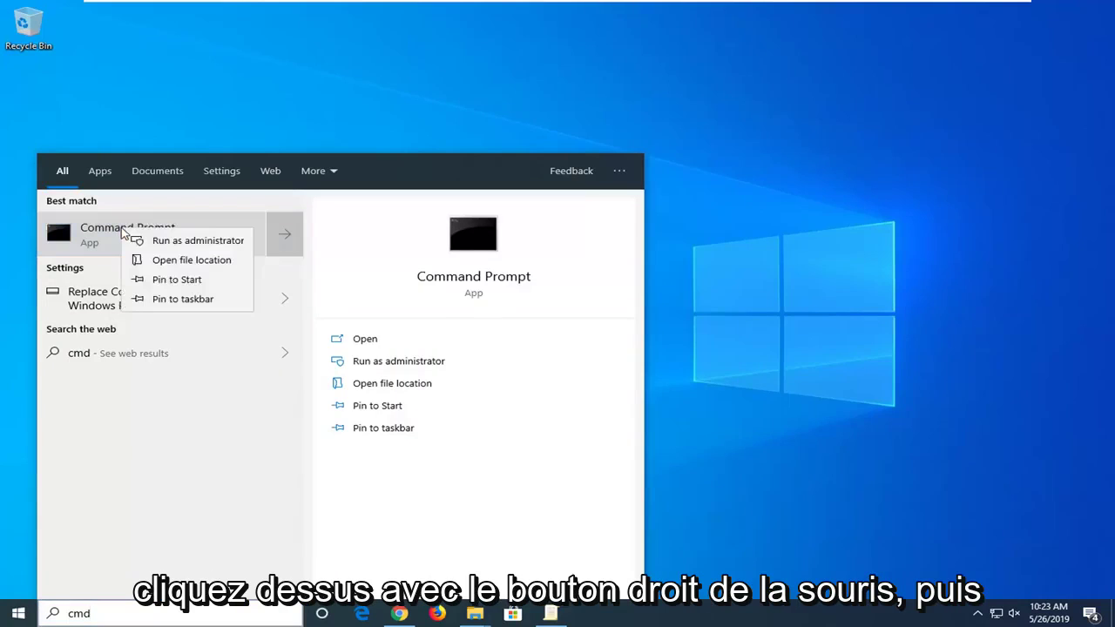
click(168, 246)
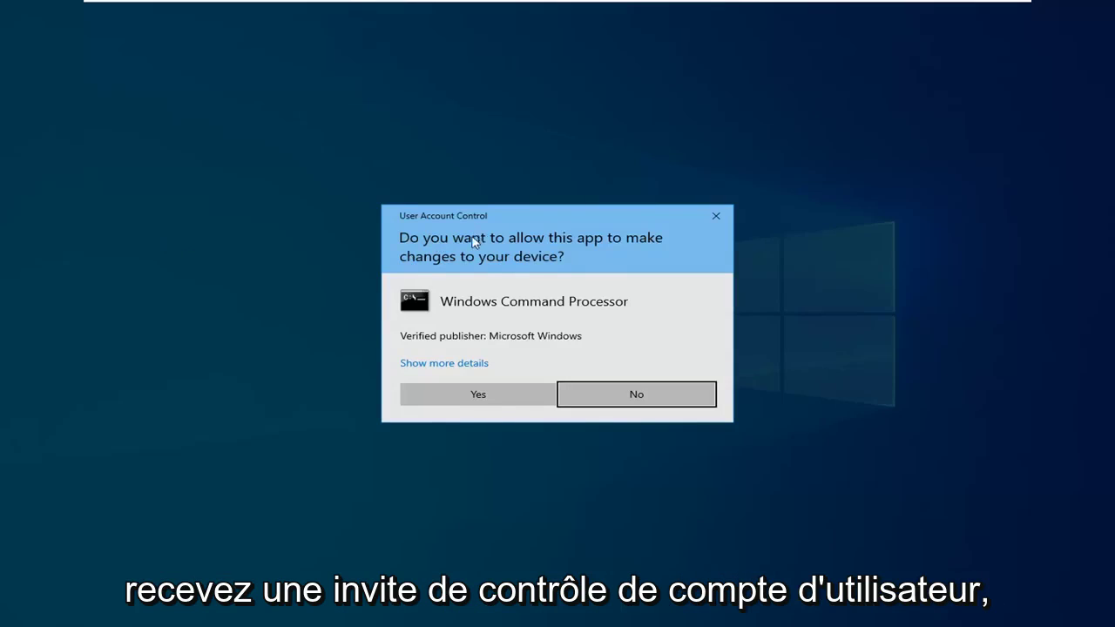
click(489, 399)
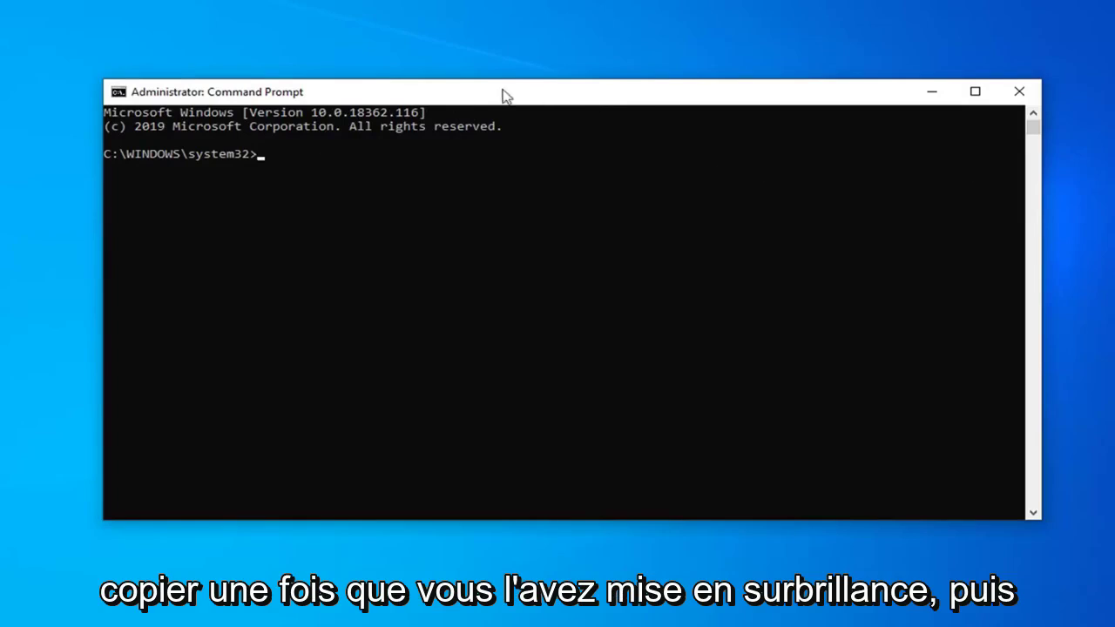
Step: Paste and run 'regsvr32 %systemroot%\system32\comdlg32.ocx', then dismiss the success message
right_click(582, 98)
mouse_move(635, 227)
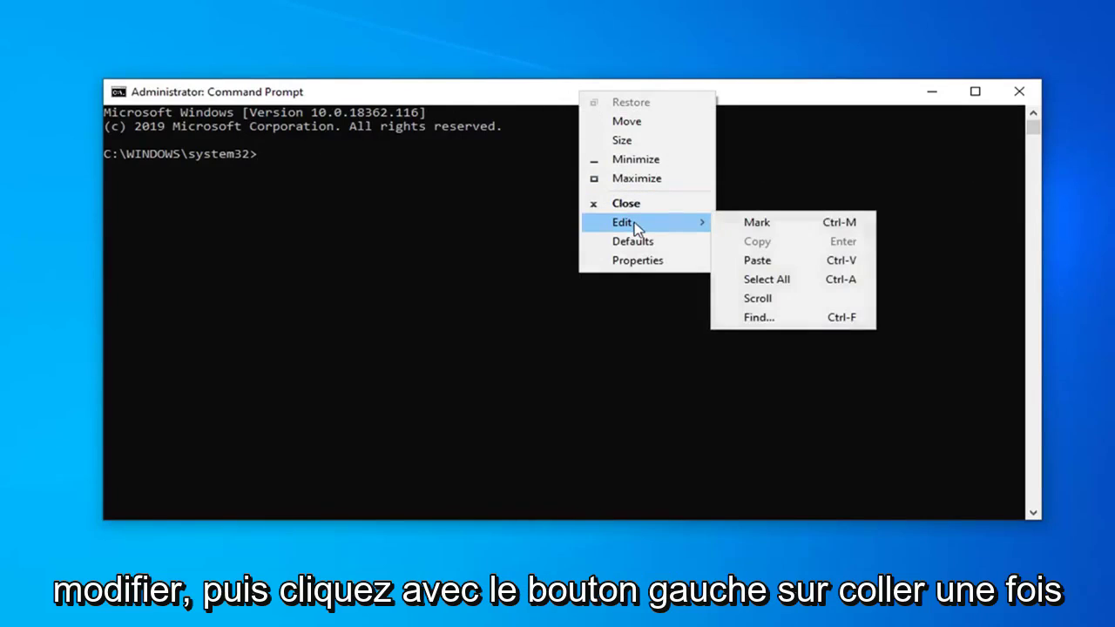
click(778, 269)
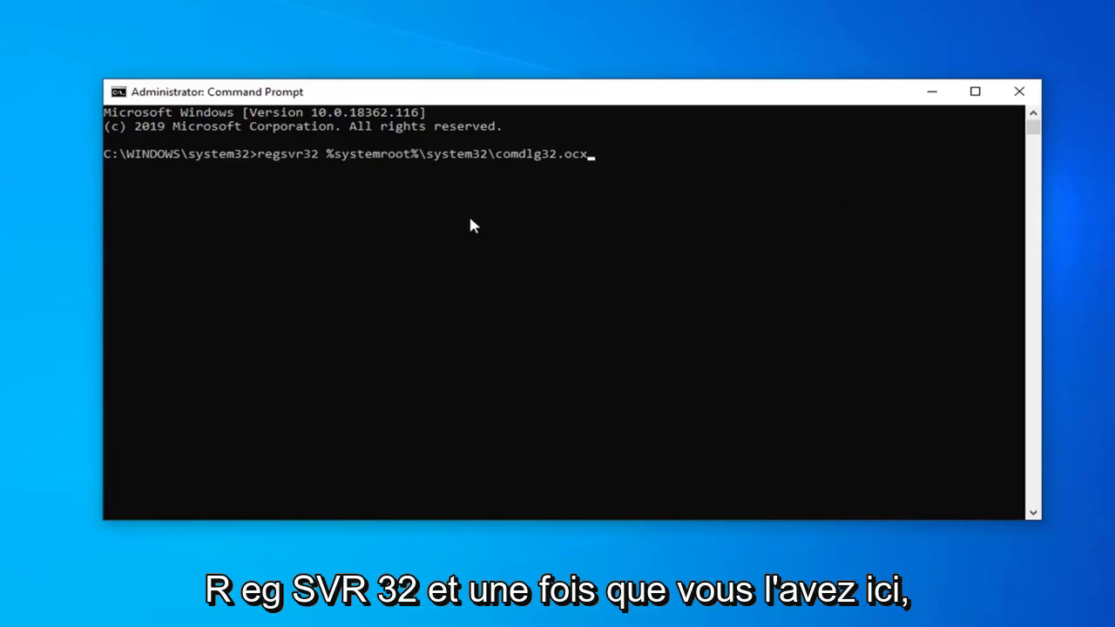
key(Return)
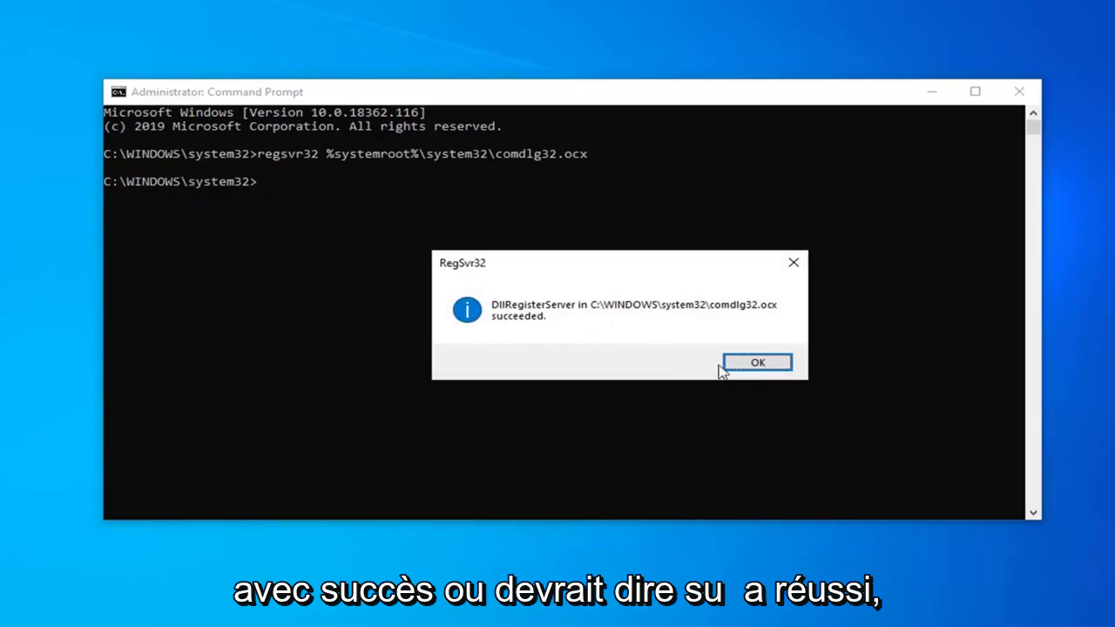
click(748, 365)
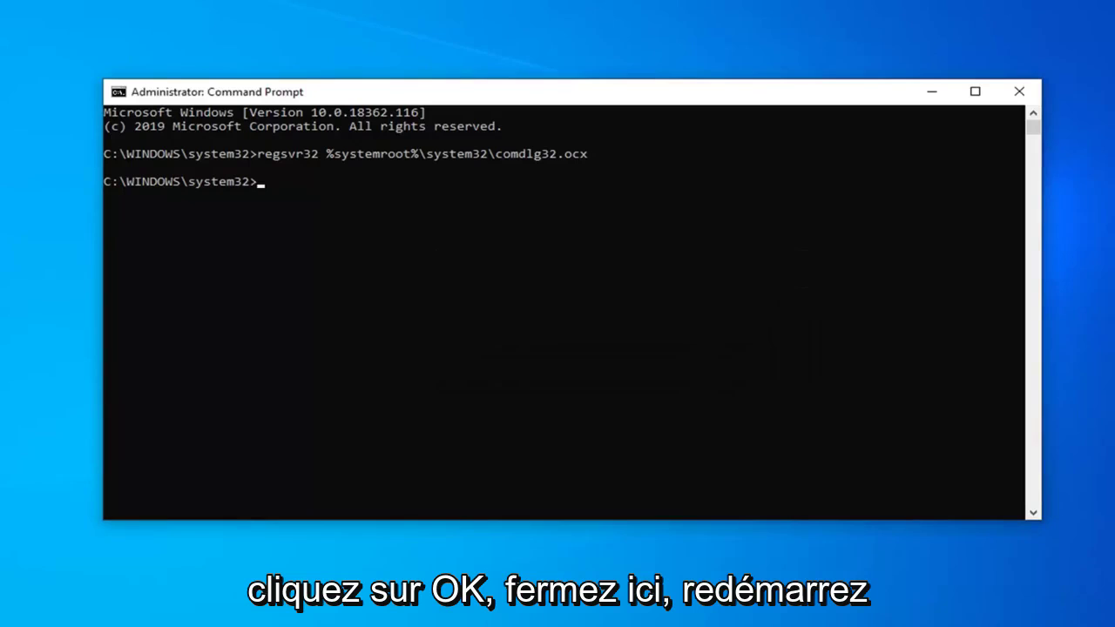
Step: Close the Administrator Command Prompt window to return to the desktop
click(1019, 91)
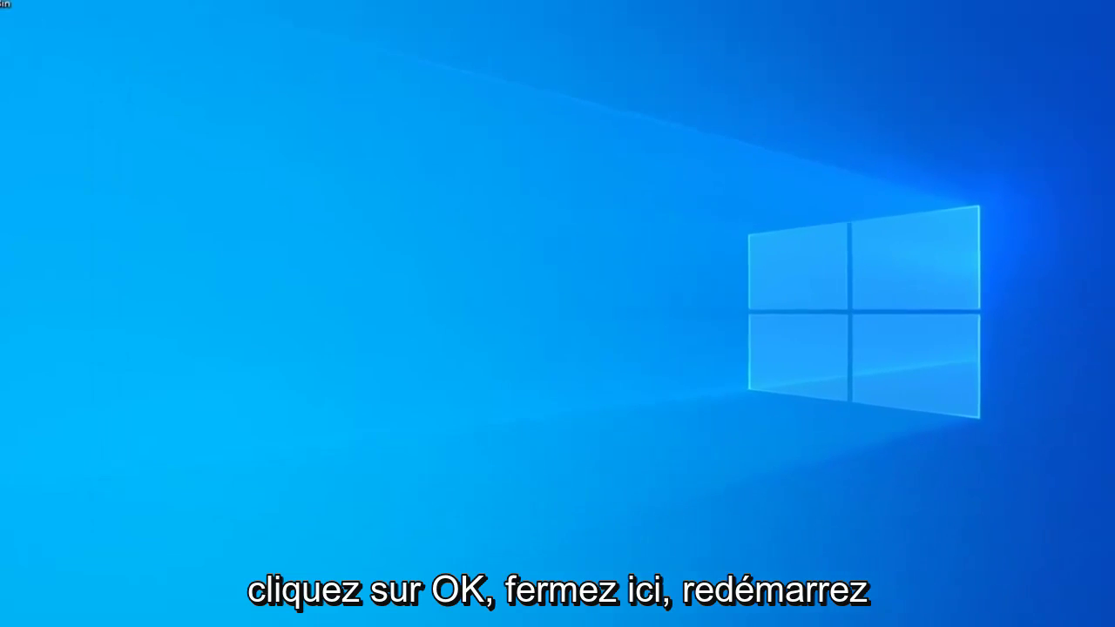